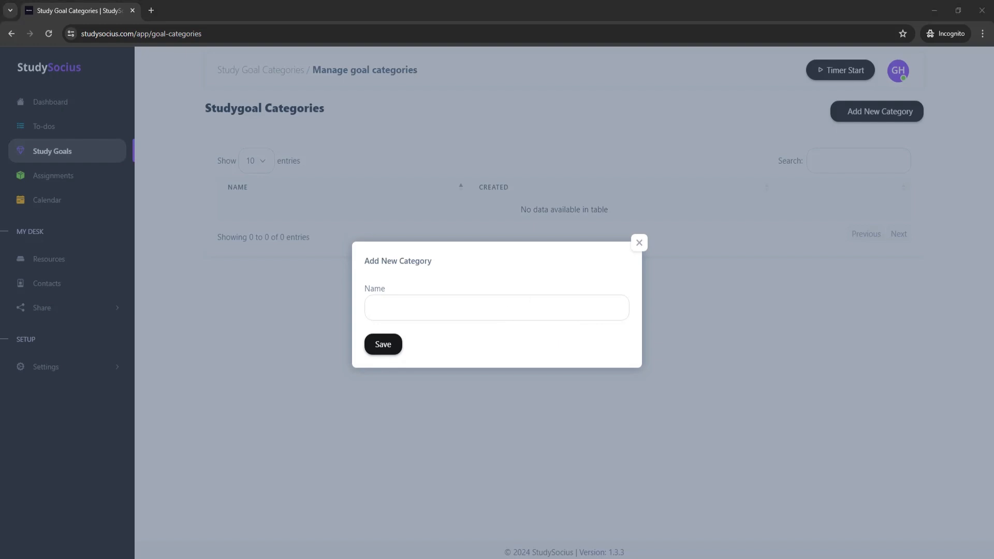
Add the study goal categories "Pharmaceutical Dosage Forms I" and "Pharmacy Physiology".
{"action": "left_click", "coordinate": [408, 309]}
{"action": "type", "text": "Pharmaceutical Dosage Forms I"}
{"action": "key", "text": "Return"}
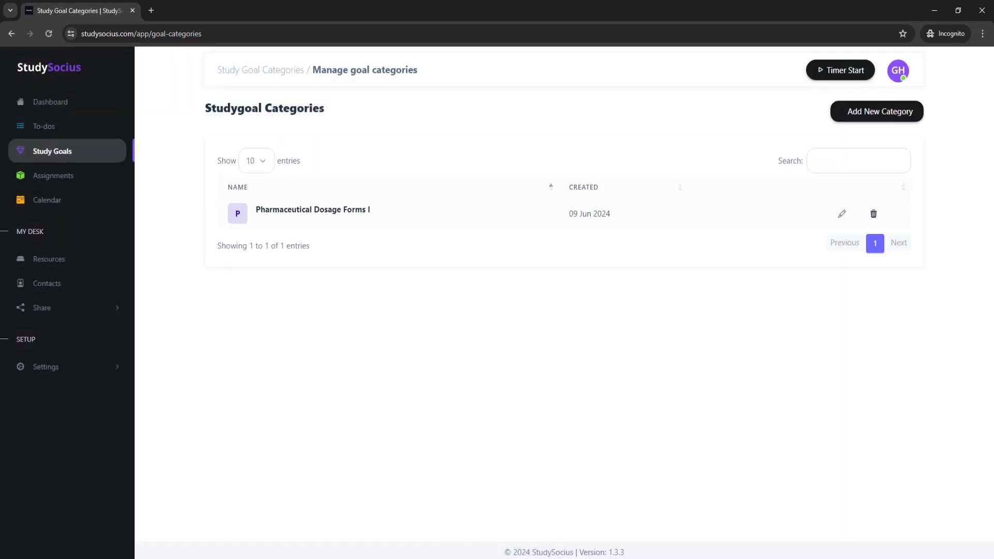
{"action": "left_click", "coordinate": [901, 115]}
{"action": "left_click", "coordinate": [442, 306]}
{"action": "left_click", "coordinate": [378, 349]}
{"action": "left_click", "coordinate": [378, 350]}
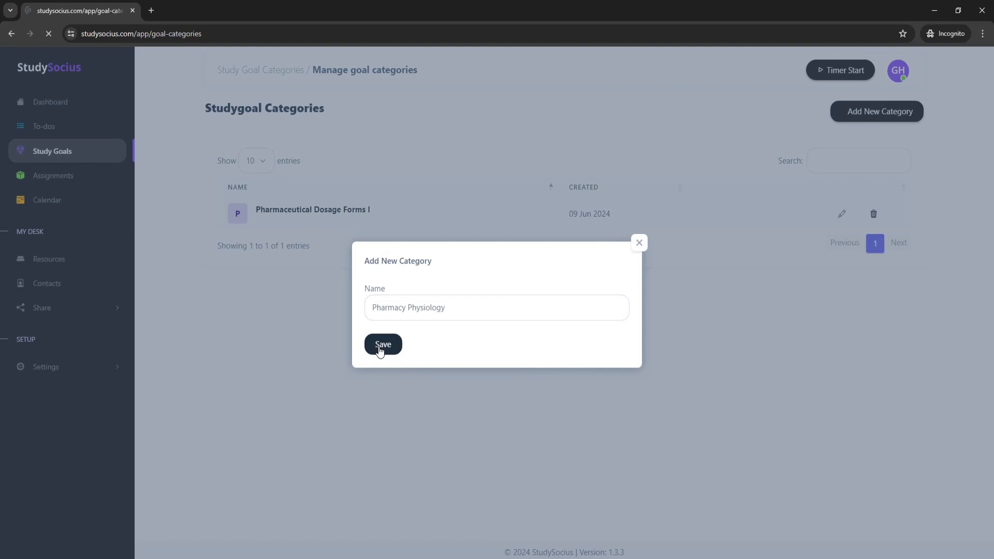
Add the study goal categories "Pharmaceutical Calculations I" and "Pharmacy Patient Skills I".
{"action": "left_click", "coordinate": [866, 110]}
{"action": "left_click", "coordinate": [495, 310]}
{"action": "left_click", "coordinate": [418, 337]}
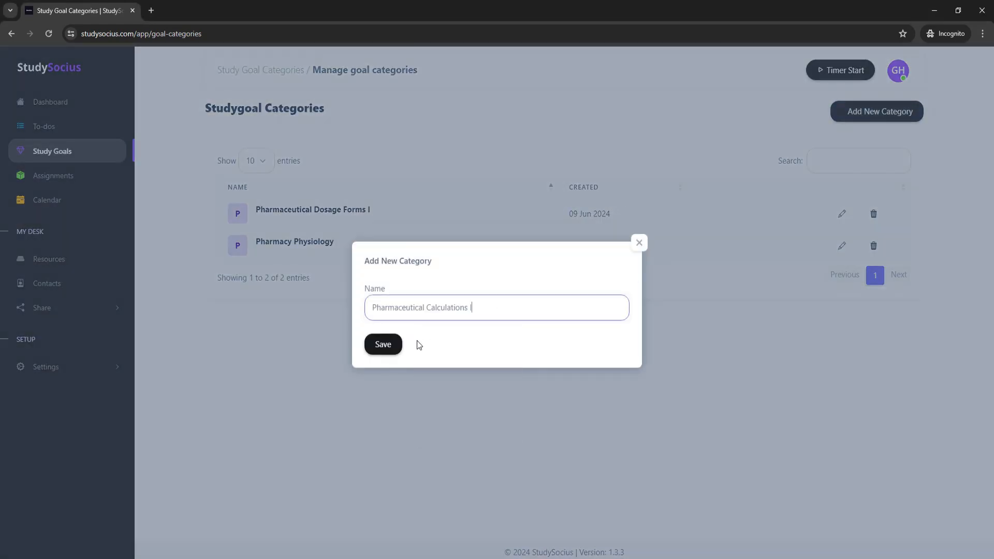
{"action": "left_click", "coordinate": [383, 344]}
{"action": "left_click", "coordinate": [866, 114]}
{"action": "left_click", "coordinate": [512, 310]}
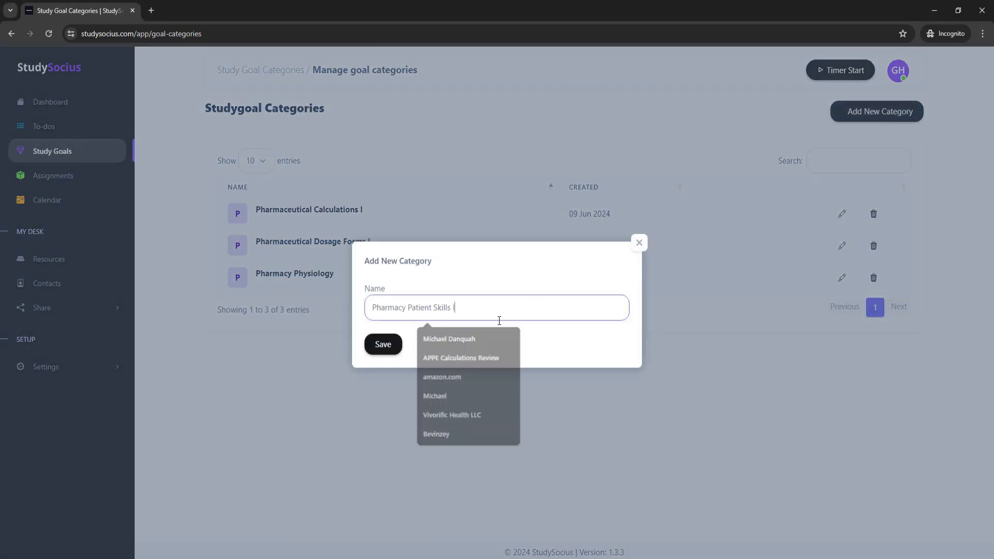
{"action": "left_click", "coordinate": [418, 337]}
{"action": "left_click", "coordinate": [383, 344]}
Add the study goal categories "Introduction to Pharmacy and Healthcare Systems" and "Introduction to Professionalism".
{"action": "left_click", "coordinate": [861, 119]}
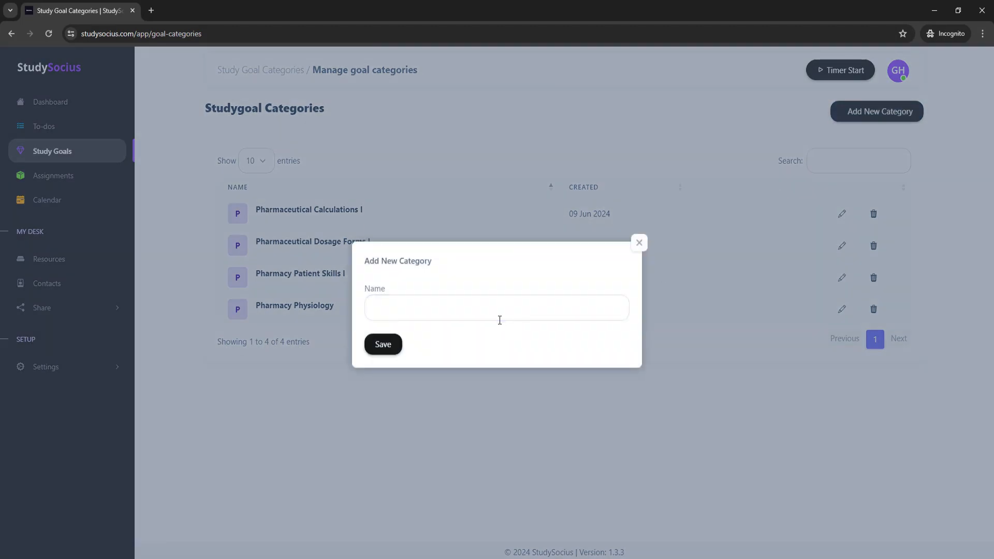
{"action": "left_click", "coordinate": [499, 311]}
{"action": "left_click", "coordinate": [382, 345]}
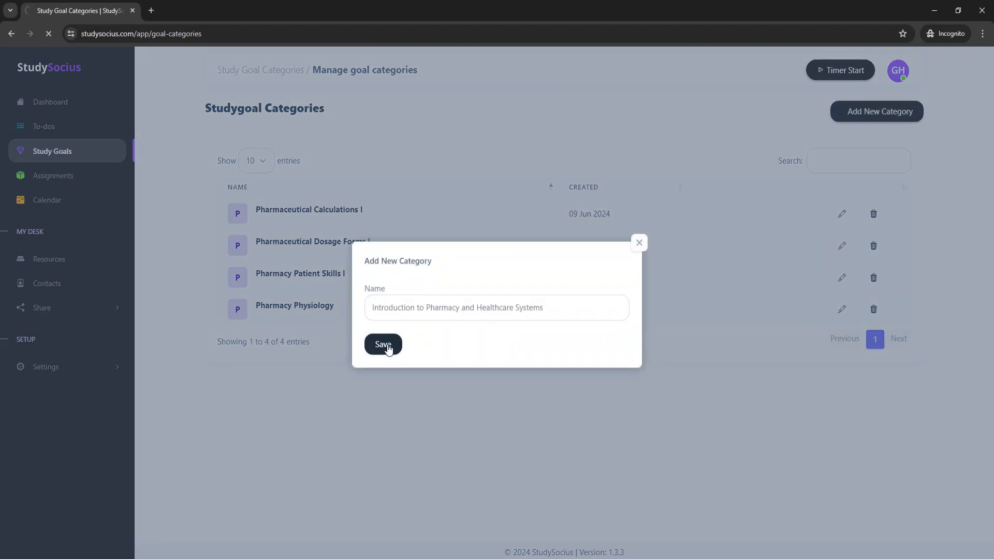
{"action": "left_click", "coordinate": [382, 346]}
{"action": "left_click", "coordinate": [855, 112]}
{"action": "left_click", "coordinate": [552, 314]}
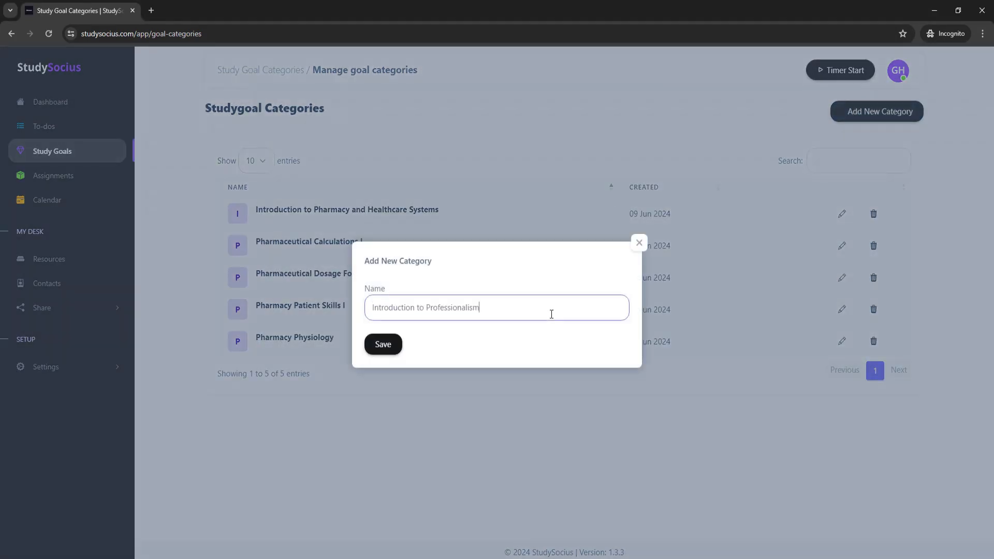
{"action": "left_click", "coordinate": [423, 345]}
{"action": "left_click", "coordinate": [386, 346]}
Add a study goal category named "Professional Practice I".
{"action": "left_click", "coordinate": [863, 119]}
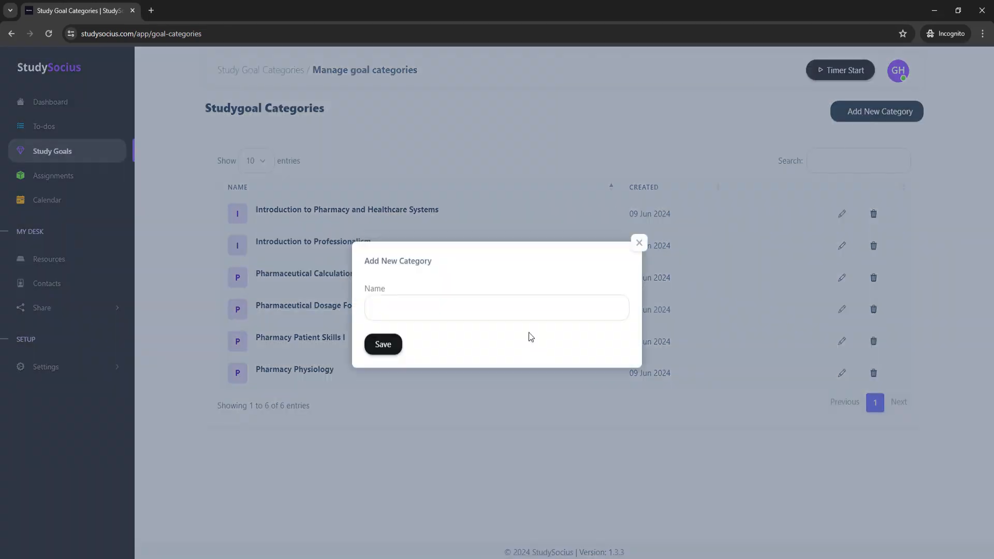
{"action": "left_click", "coordinate": [483, 313]}
{"action": "left_click", "coordinate": [464, 336]}
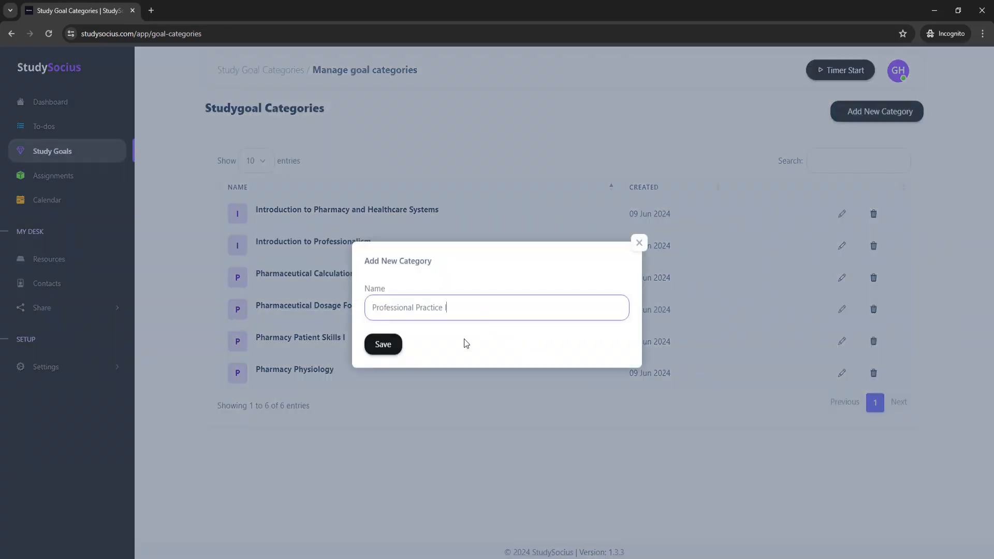
{"action": "left_click", "coordinate": [382, 345]}
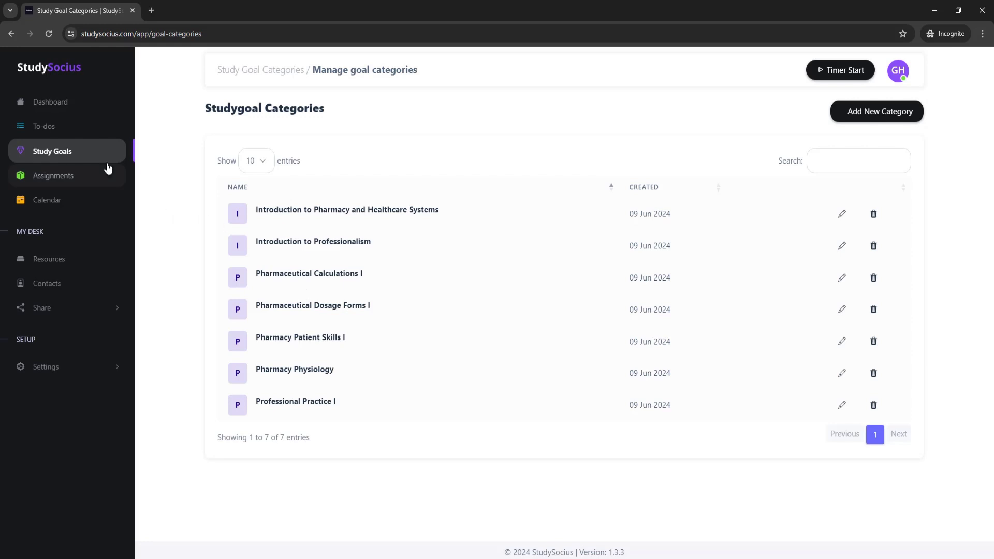
Start a new study goal with "Pharmaceutical Dosage Forms I" as its topic, its studying-for entry and its category.
{"action": "left_click", "coordinate": [74, 153]}
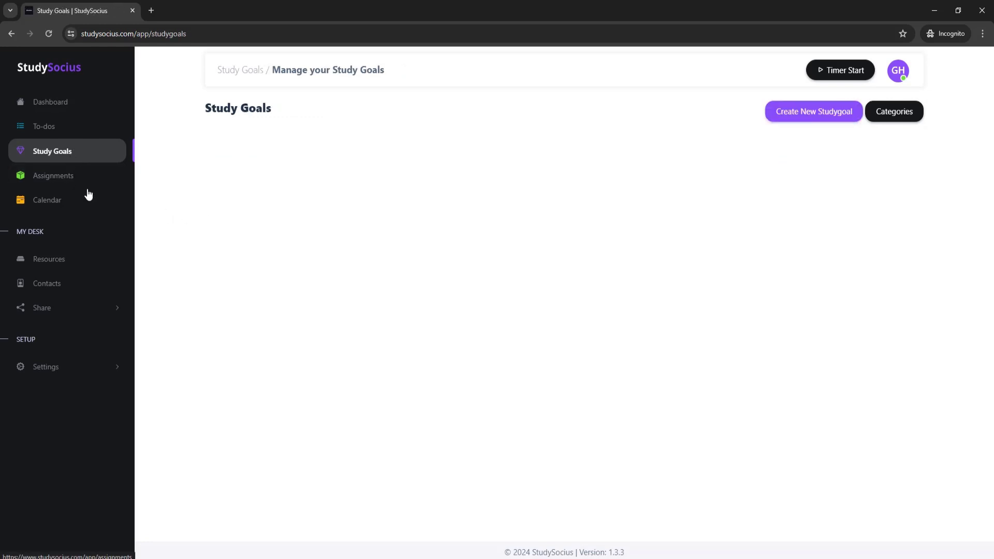
{"action": "left_click", "coordinate": [815, 118]}
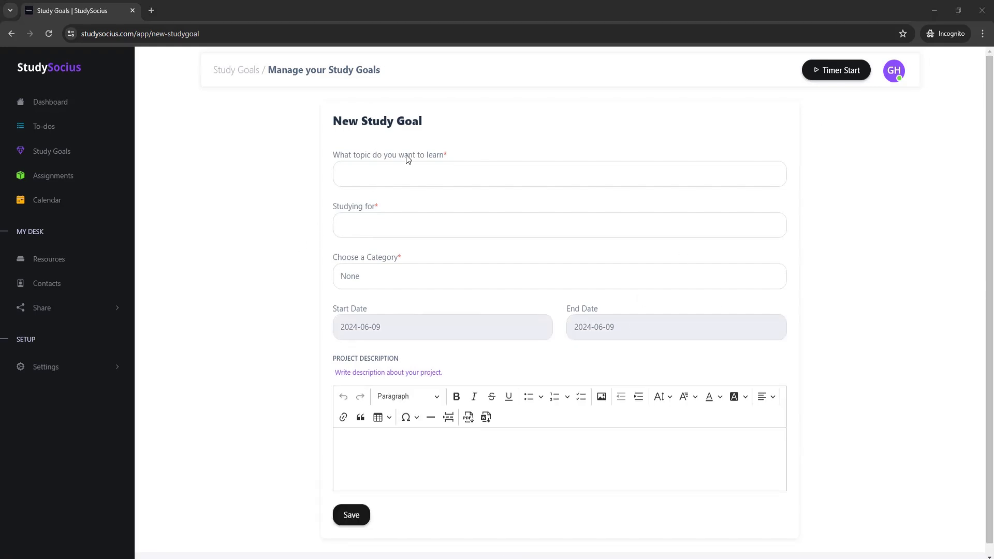
{"action": "left_click", "coordinate": [400, 171]}
{"action": "type", "text": "Pharmaceutical Dosage Forms"}
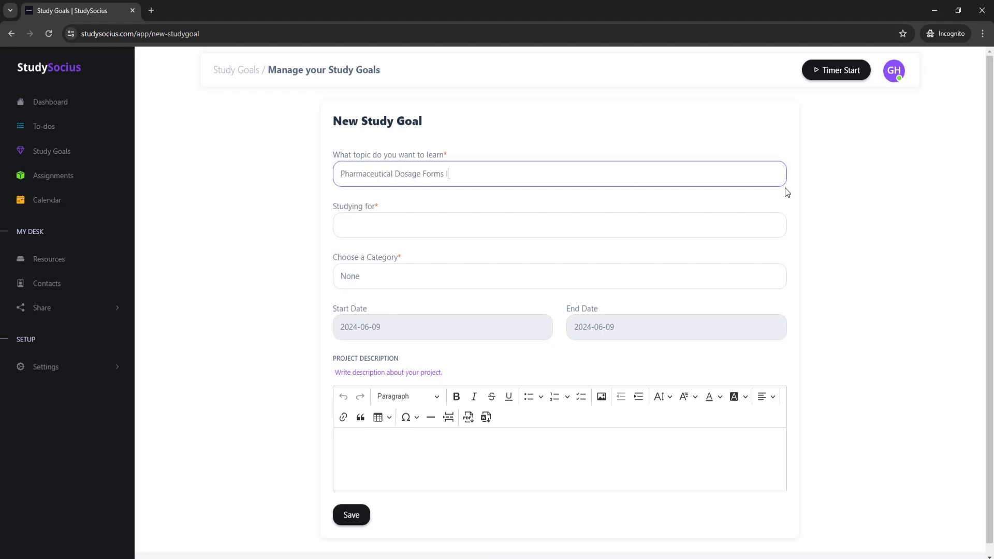
{"action": "left_click", "coordinate": [396, 218]}
{"action": "type", "text": "Pharmaceutical Dosage Forms I"}
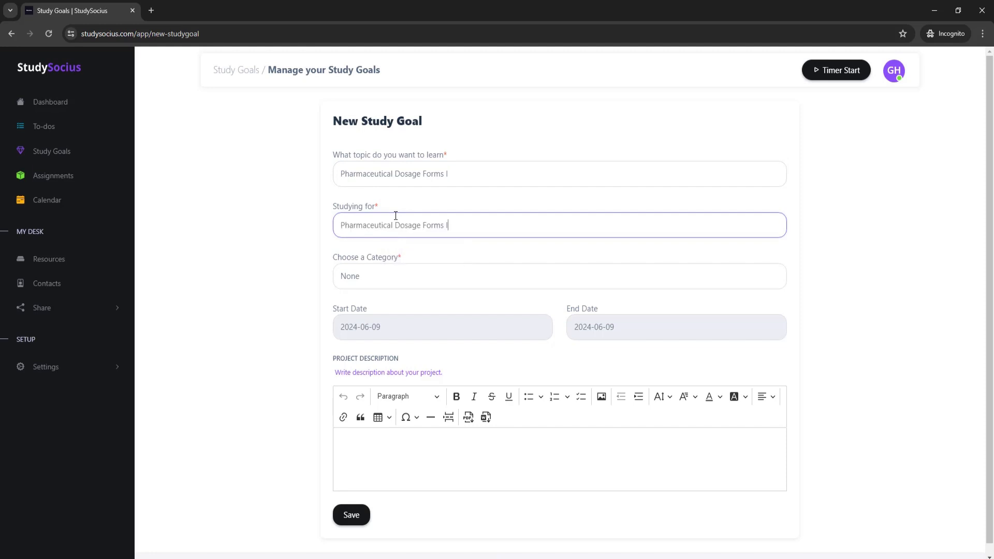
{"action": "left_click", "coordinate": [538, 279]}
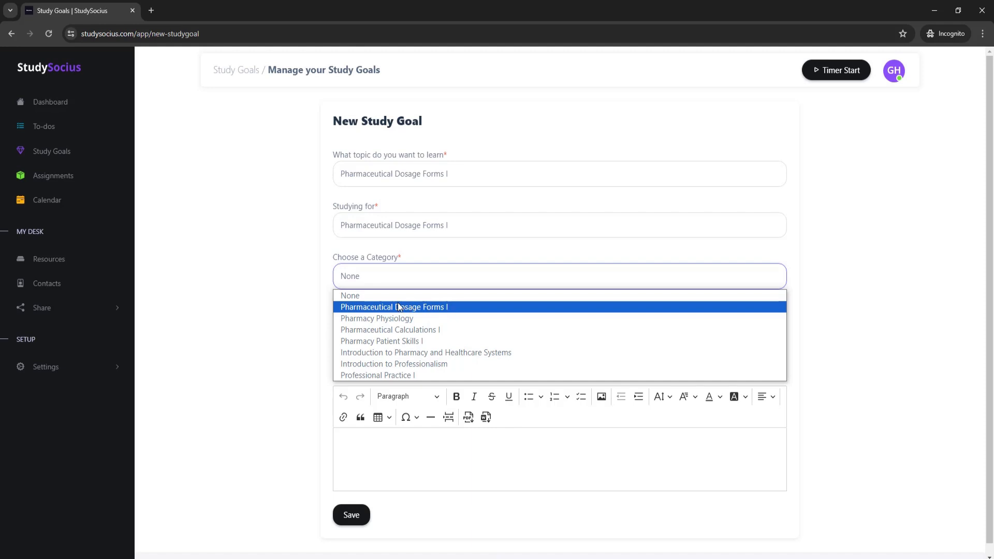
{"action": "left_click", "coordinate": [459, 308]}
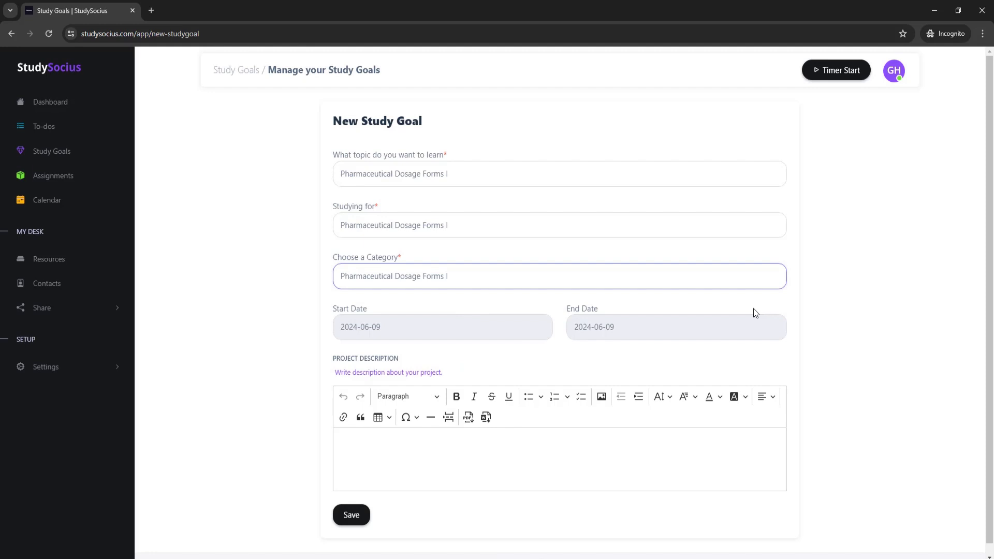
Set the study goal's start date to 2024-08-19 and its end date to 2024-12-16.
{"action": "left_click", "coordinate": [405, 333]}
{"action": "left_click", "coordinate": [383, 352]}
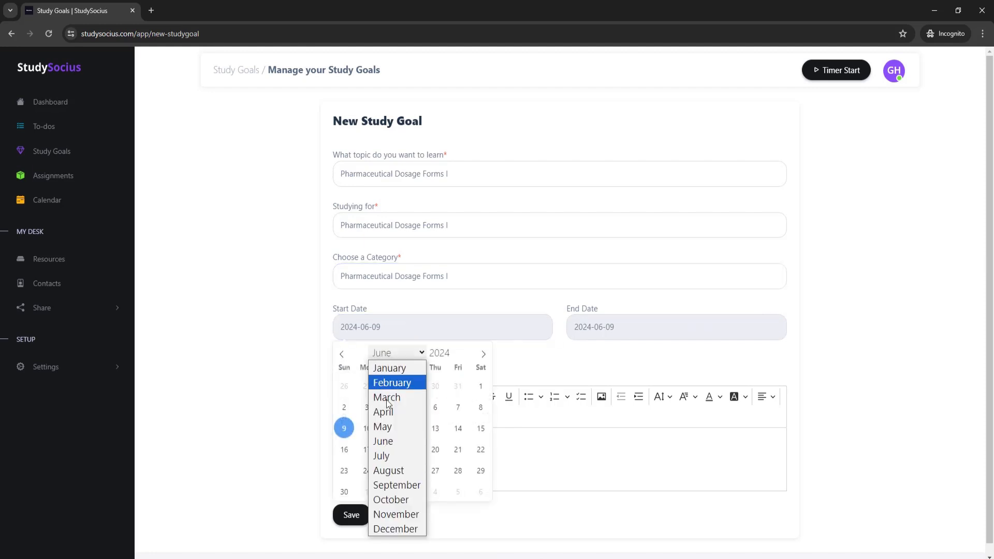
{"action": "left_click", "coordinate": [399, 470]}
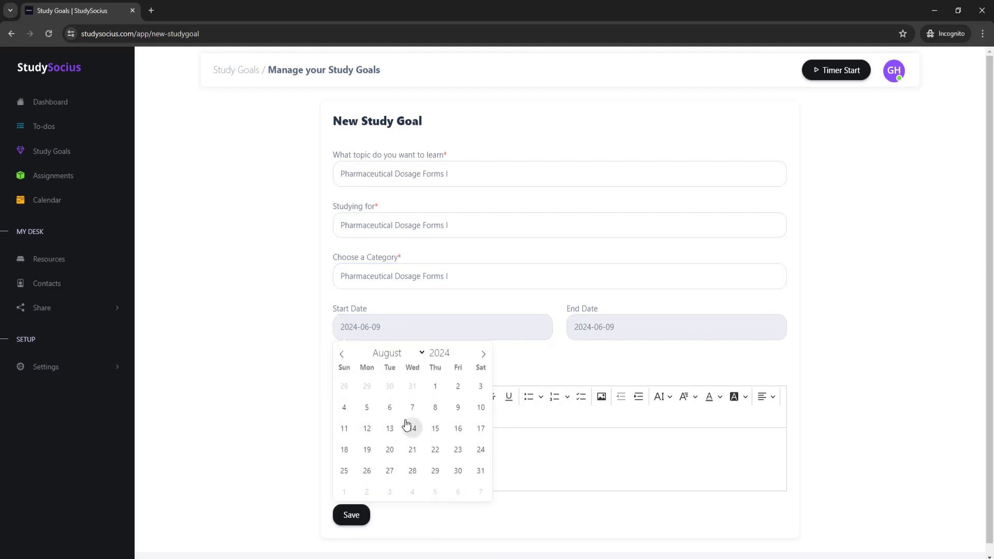
{"action": "left_click", "coordinate": [367, 450]}
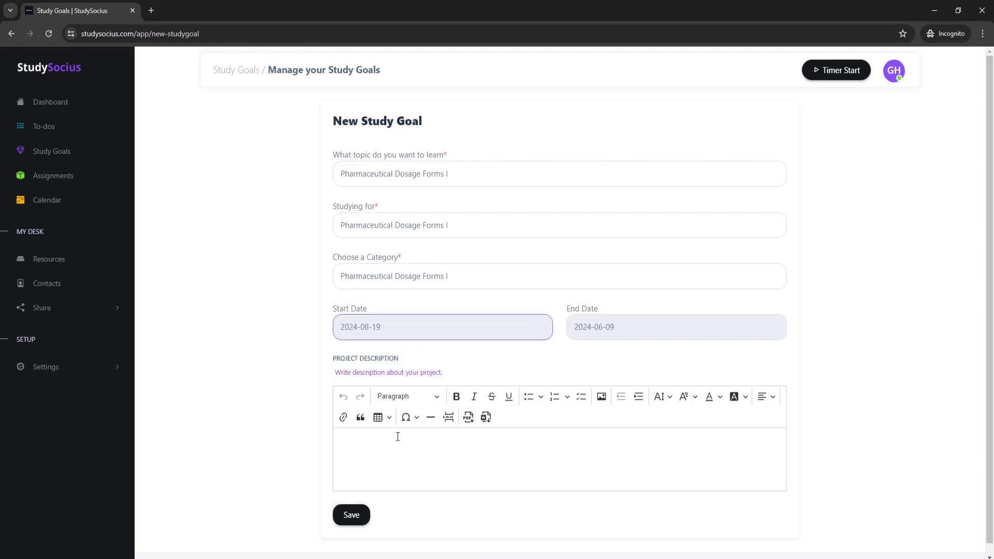
{"action": "left_click", "coordinate": [615, 332]}
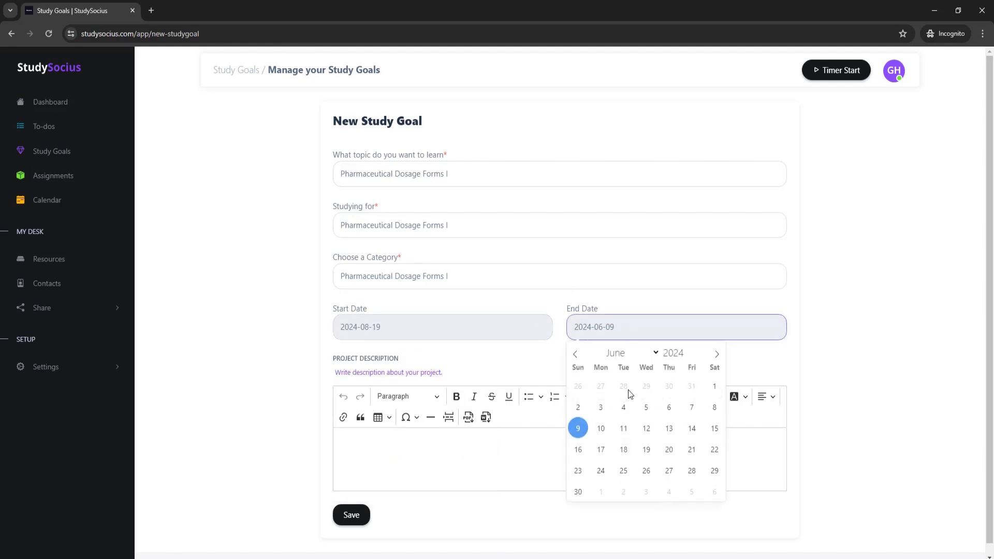
{"action": "left_click", "coordinate": [619, 353]}
{"action": "left_click", "coordinate": [632, 527]}
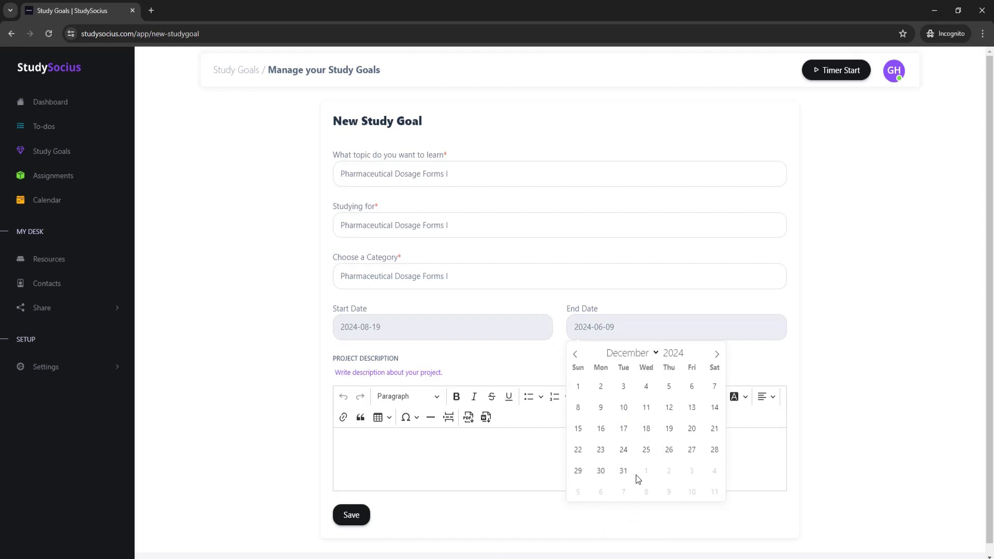
{"action": "left_click", "coordinate": [600, 429]}
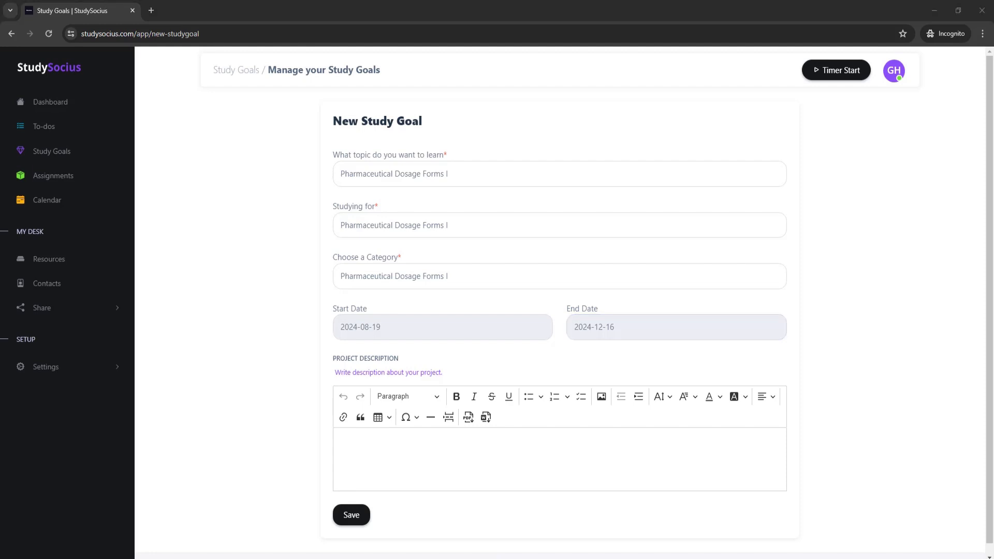
Describe the goal as "Achieve a score of 90% or higher on every Pharmaceutical Dosage Forms I exam or assignment" and save it.
{"action": "left_click", "coordinate": [491, 448]}
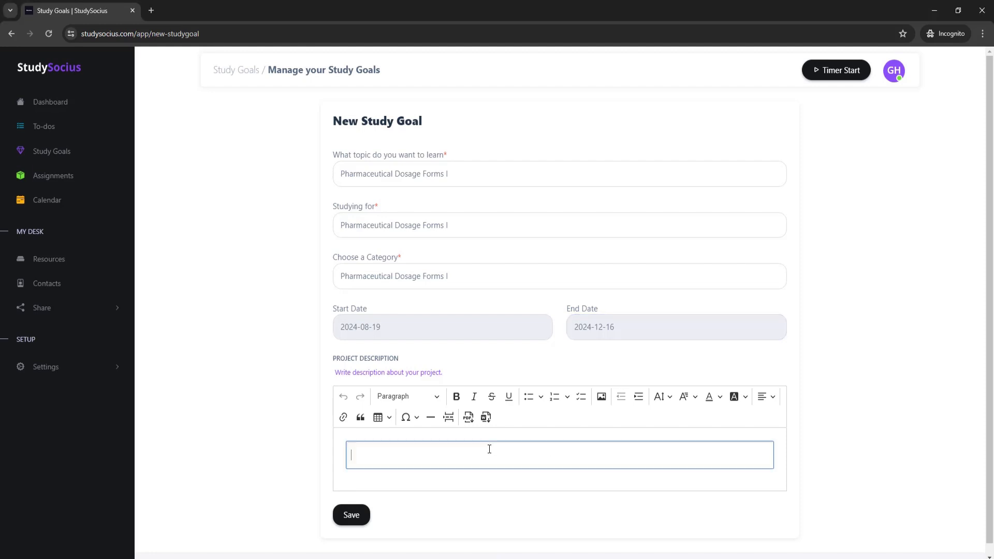
{"action": "type", "text": "Achieve a score of 90% or higher on every Pharmaceutical Dosage Forms I exam or assignment"}
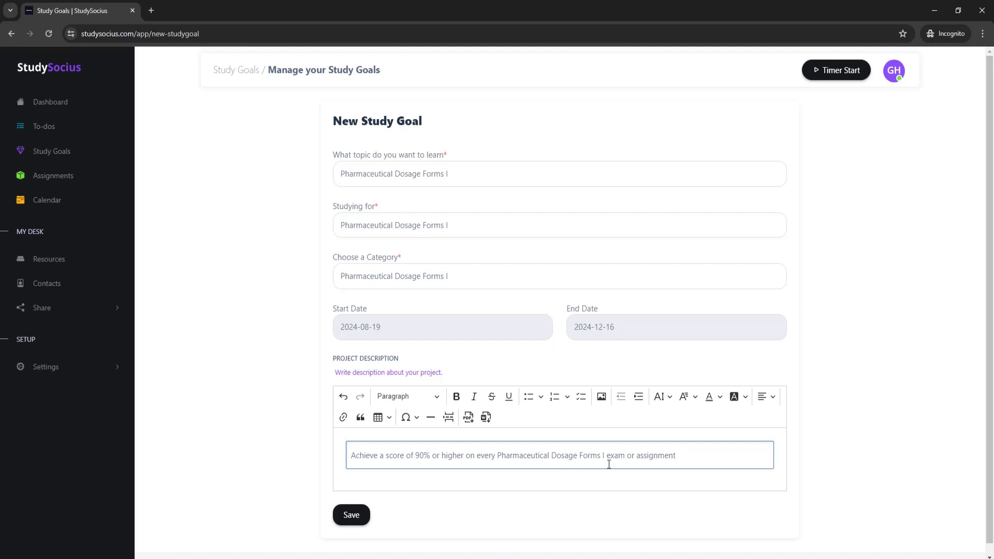
{"action": "left_click", "coordinate": [364, 520]}
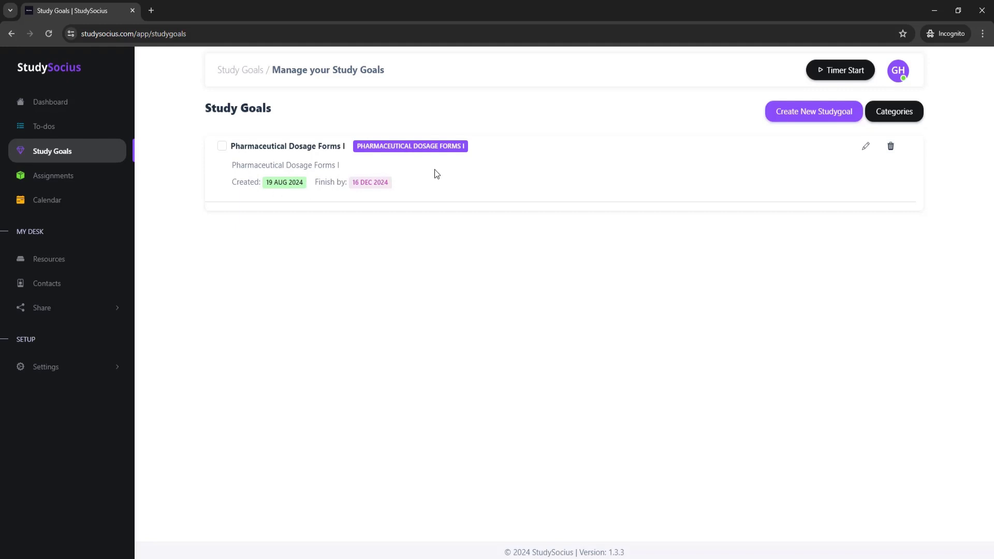
Edit the saved study goal, set its category to Pharmaceutical Dosage Forms I, and save it again.
{"action": "left_click", "coordinate": [868, 150]}
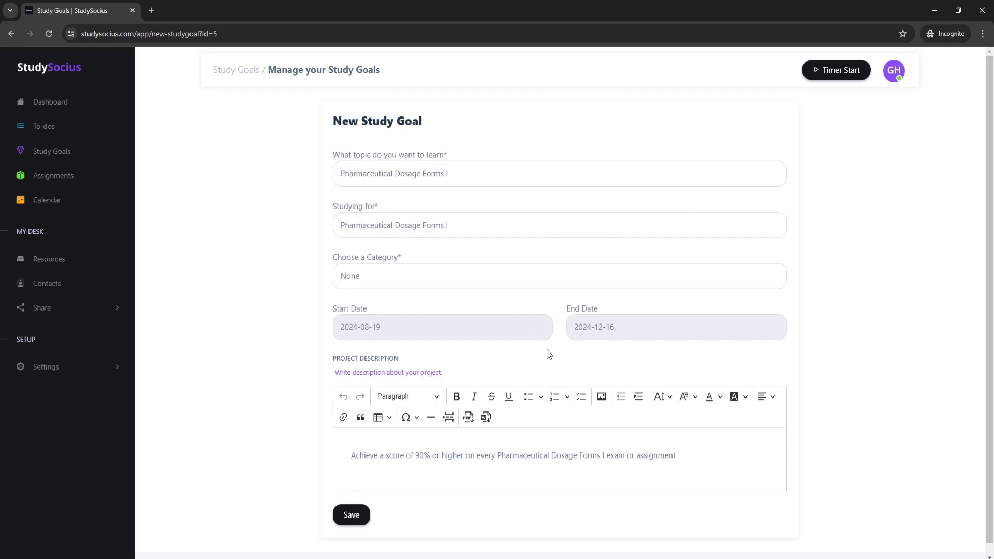
{"action": "left_click", "coordinate": [454, 278]}
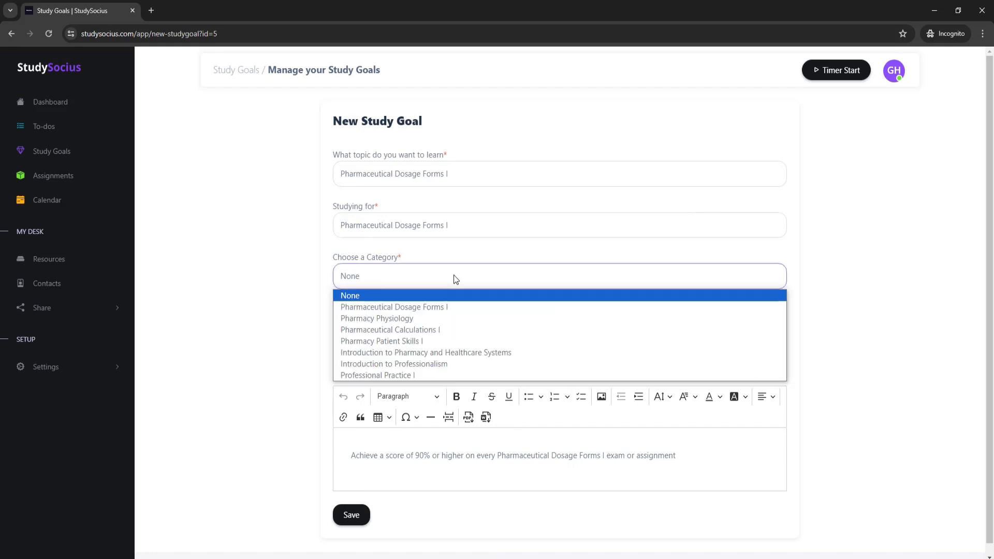
{"action": "left_click", "coordinate": [439, 308]}
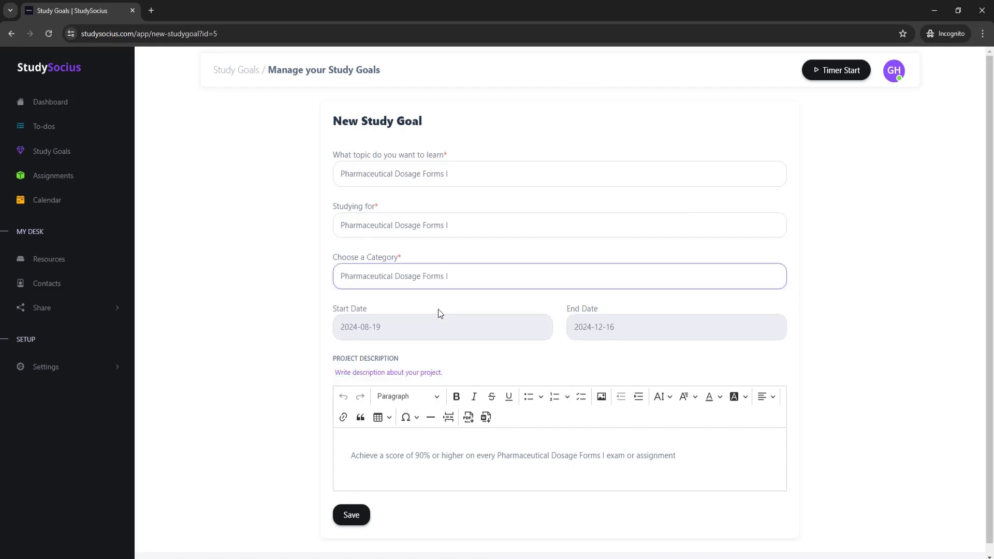
{"action": "left_click", "coordinate": [351, 515]}
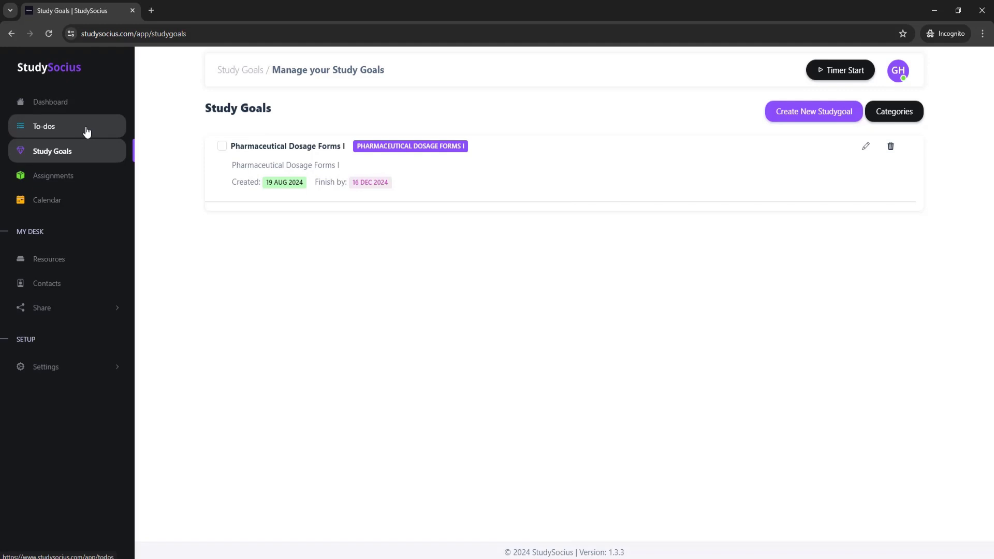
Examine the study goals list, the goal and task progress on the dashboard, and the to-do list.
{"action": "left_click", "coordinate": [54, 105]}
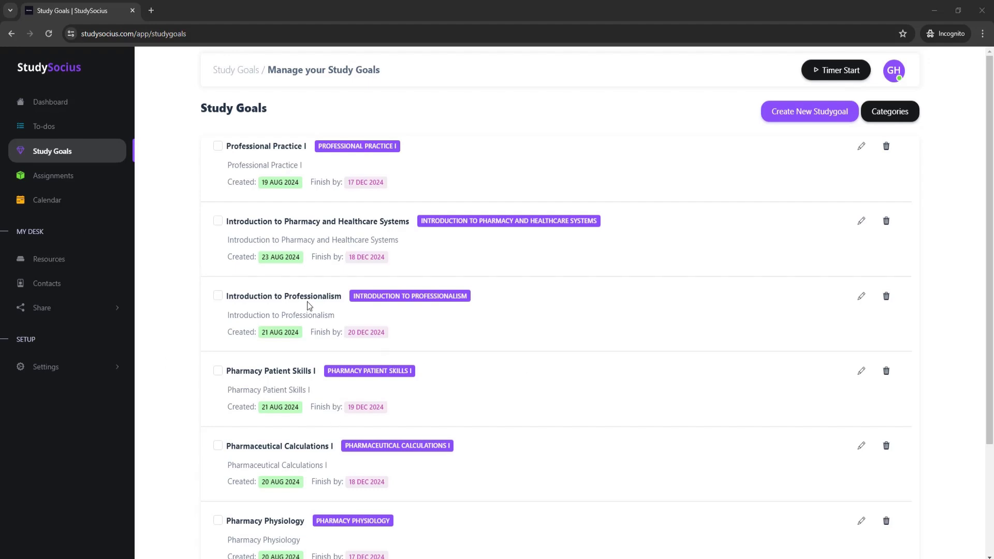
{"action": "scroll", "coordinate": [433, 243], "scroll_direction": "down", "scroll_amount": 3}
{"action": "scroll", "coordinate": [434, 249], "scroll_direction": "up", "scroll_amount": 2}
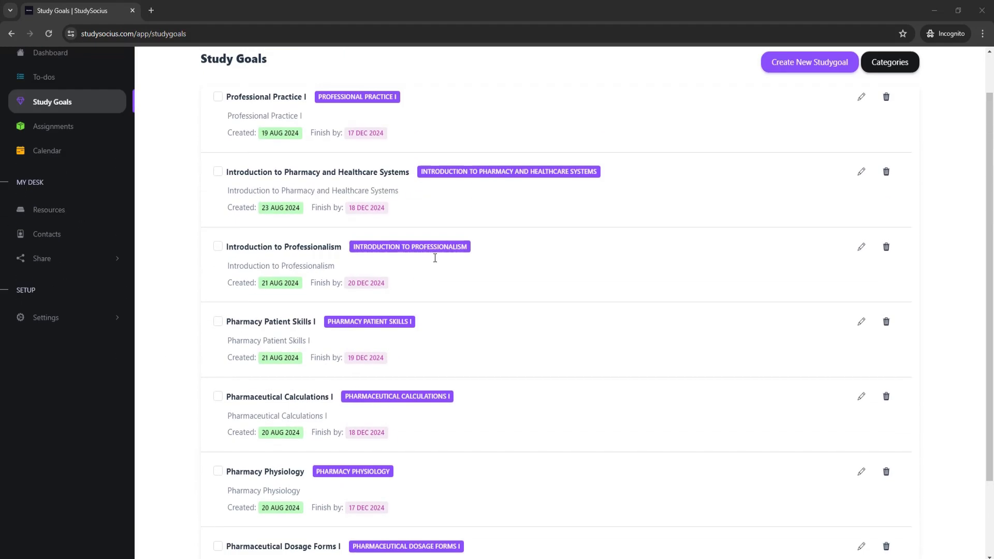
{"action": "scroll", "coordinate": [435, 258], "scroll_direction": "up", "scroll_amount": 1}
{"action": "left_click", "coordinate": [54, 103]}
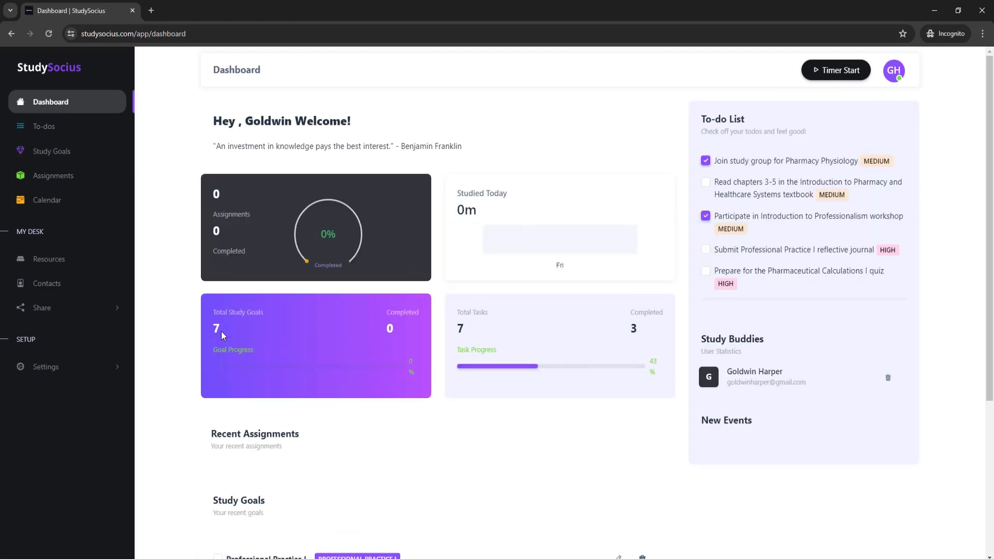
{"action": "left_click", "coordinate": [51, 127]}
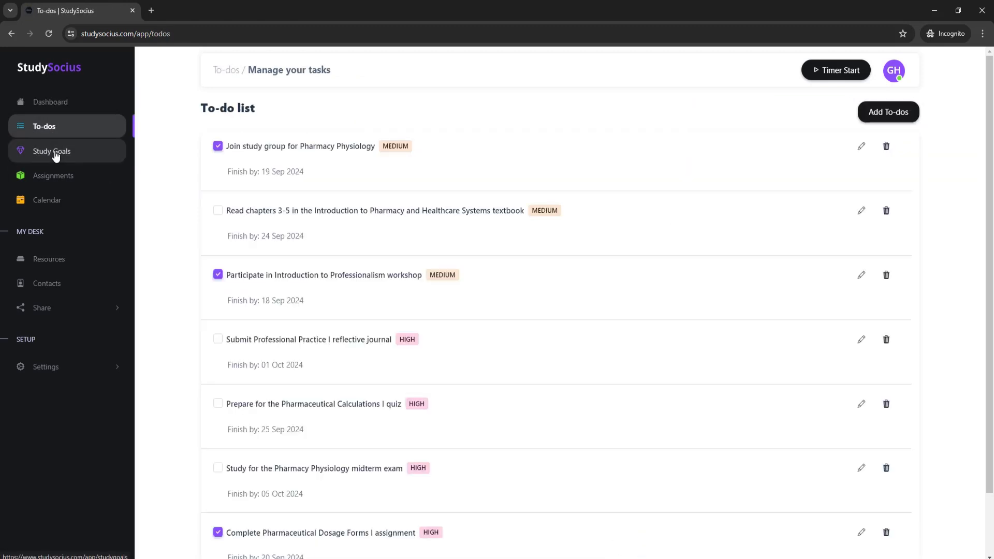
{"action": "left_click", "coordinate": [54, 152]}
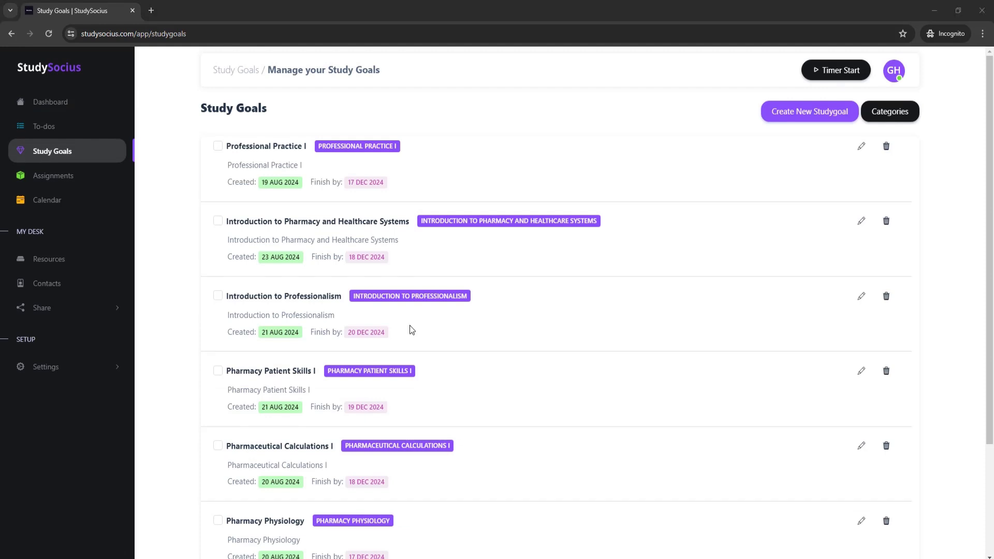
{"action": "scroll", "coordinate": [410, 326], "scroll_direction": "down", "scroll_amount": 1}
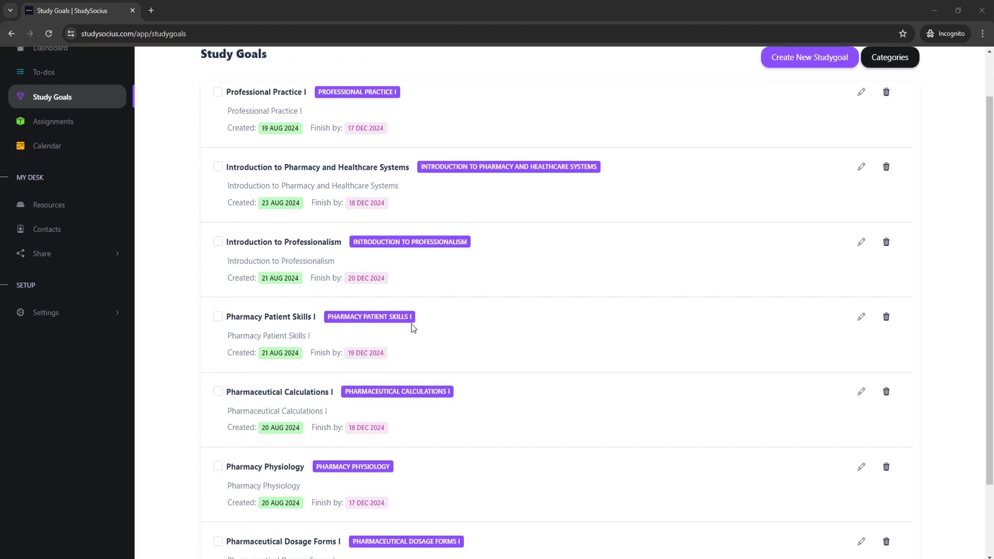
Start a new study goal on "Percentage Strengths, Ratio Strengths, PPM and PPB", studying for "Prepare thoroughly for Exam 1", in category Pharmaceutical Calculations I.
{"action": "scroll", "coordinate": [300, 348], "scroll_direction": "down", "scroll_amount": 1}
{"action": "scroll", "coordinate": [260, 349], "scroll_direction": "down", "scroll_amount": 1}
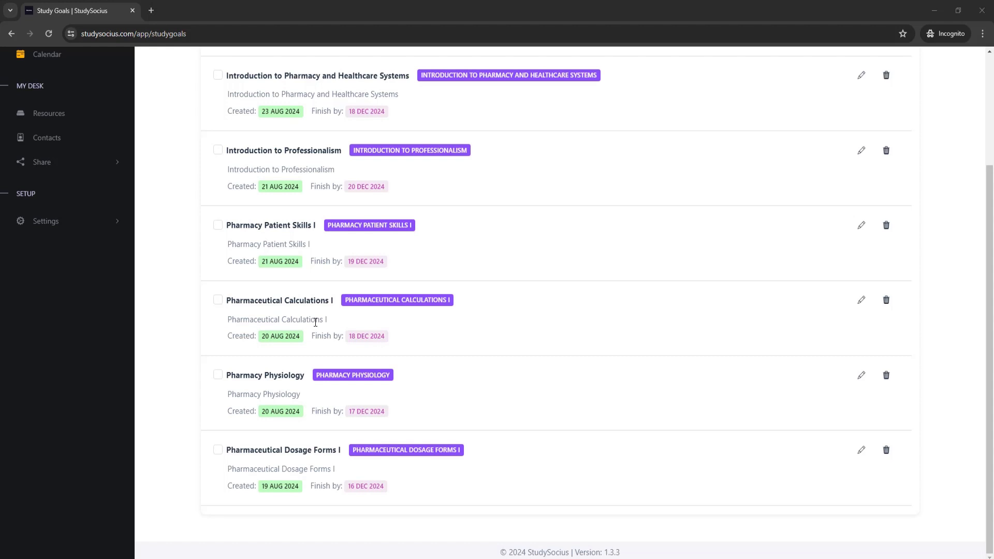
{"action": "scroll", "coordinate": [315, 322], "scroll_direction": "up", "scroll_amount": 3}
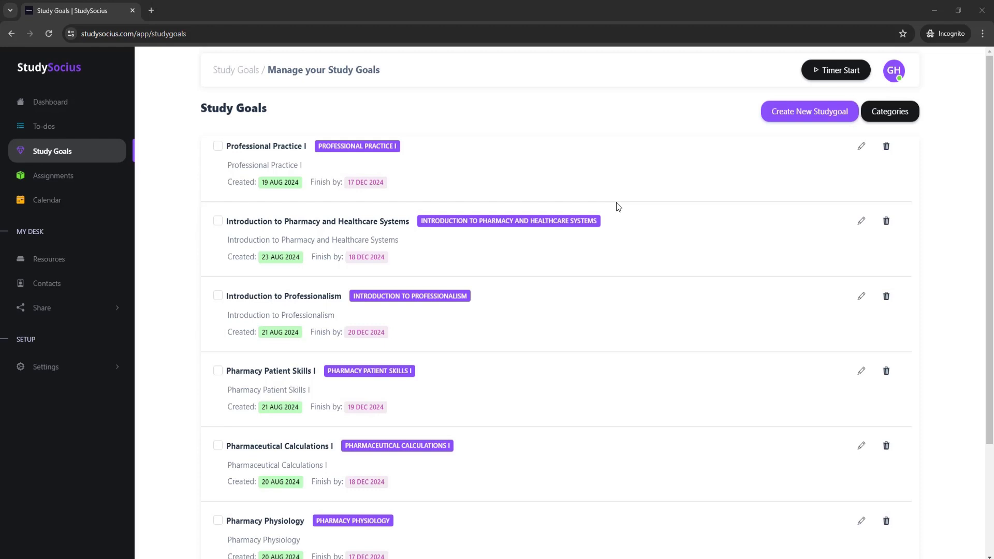
{"action": "left_click", "coordinate": [827, 116]}
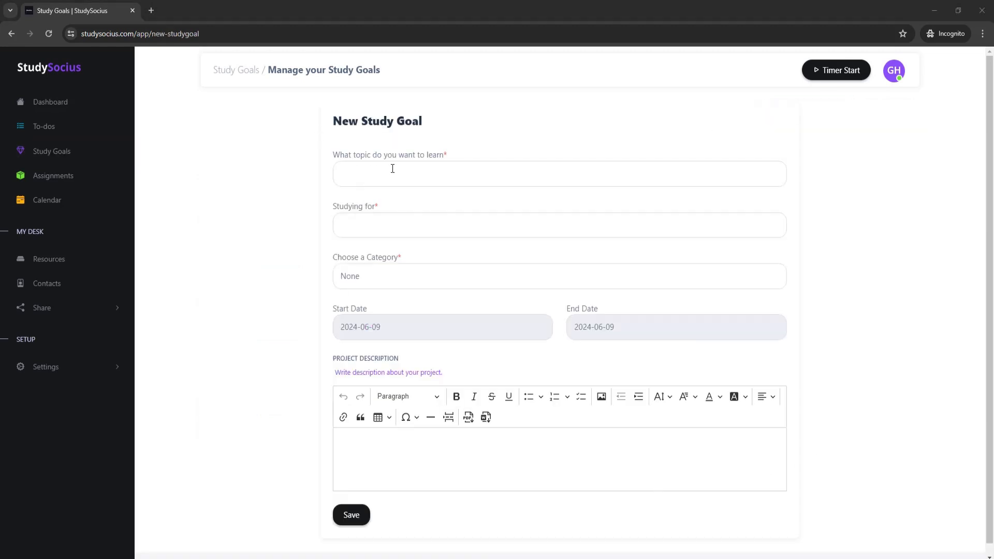
{"action": "left_click", "coordinate": [396, 173]}
{"action": "type", "text": "Percentage Strengths, Ratio Strengths, PPM and PPB"}
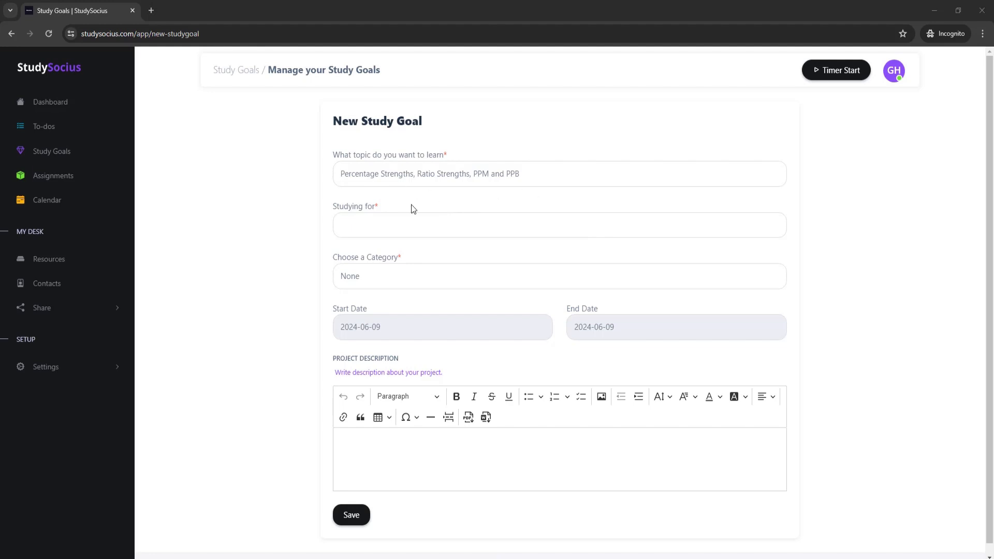
{"action": "left_click", "coordinate": [372, 223]}
{"action": "type", "text": "Prepare thoroughly for Exam 1"}
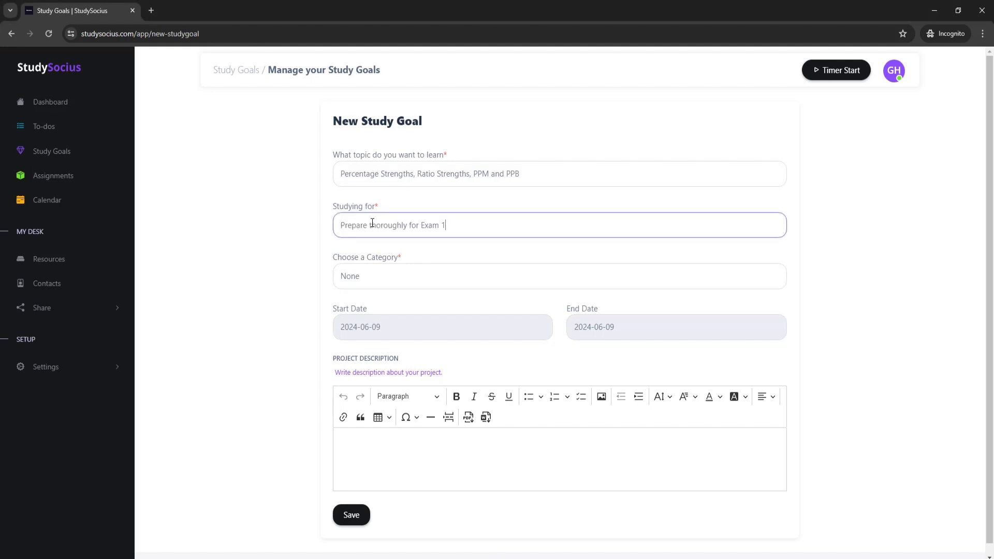
{"action": "left_click", "coordinate": [396, 277]}
{"action": "left_click", "coordinate": [428, 332]}
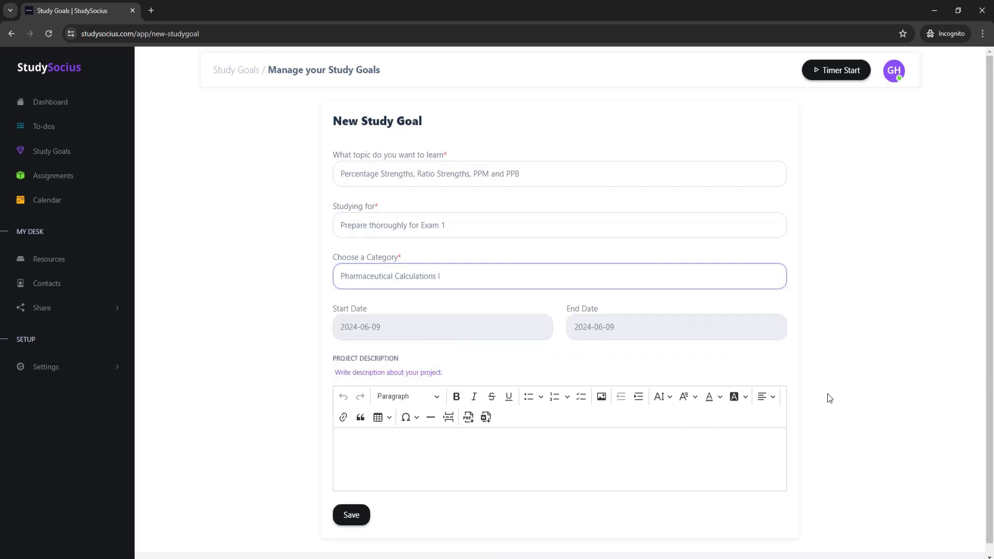
Set the new study goal's start date to 2024-09-03 and its end date to 2024-09-24.
{"action": "left_click", "coordinate": [419, 337]}
{"action": "left_click", "coordinate": [421, 354]}
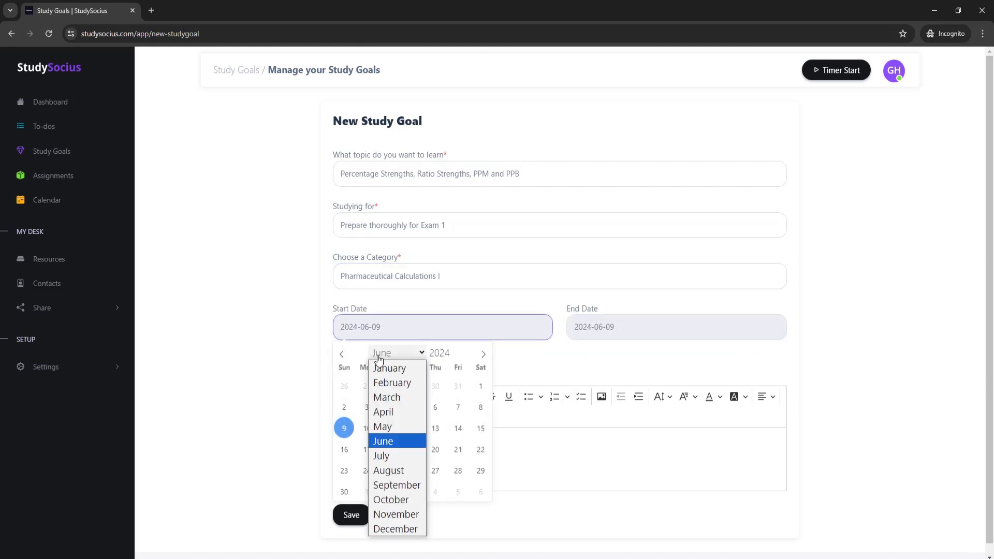
{"action": "left_click", "coordinate": [403, 489]}
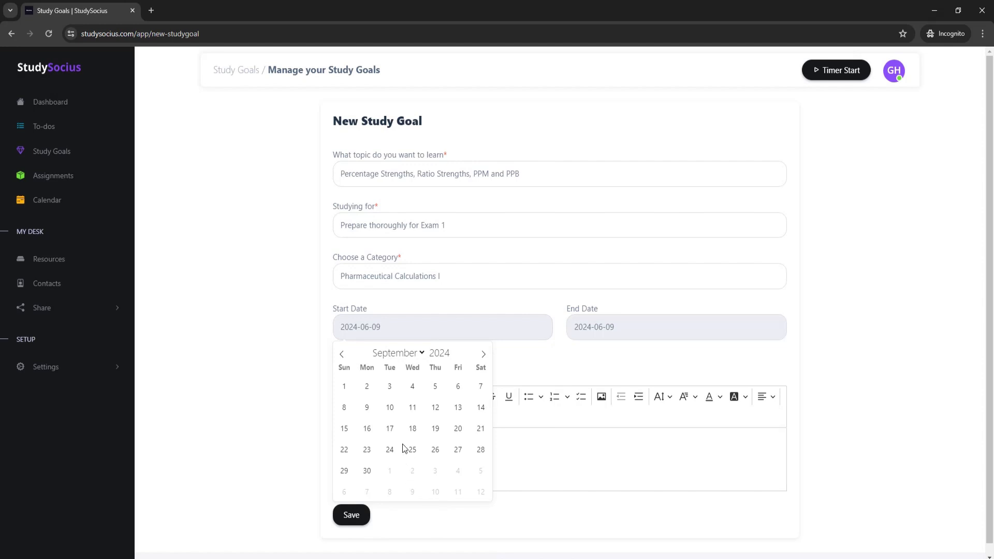
{"action": "left_click", "coordinate": [390, 388]}
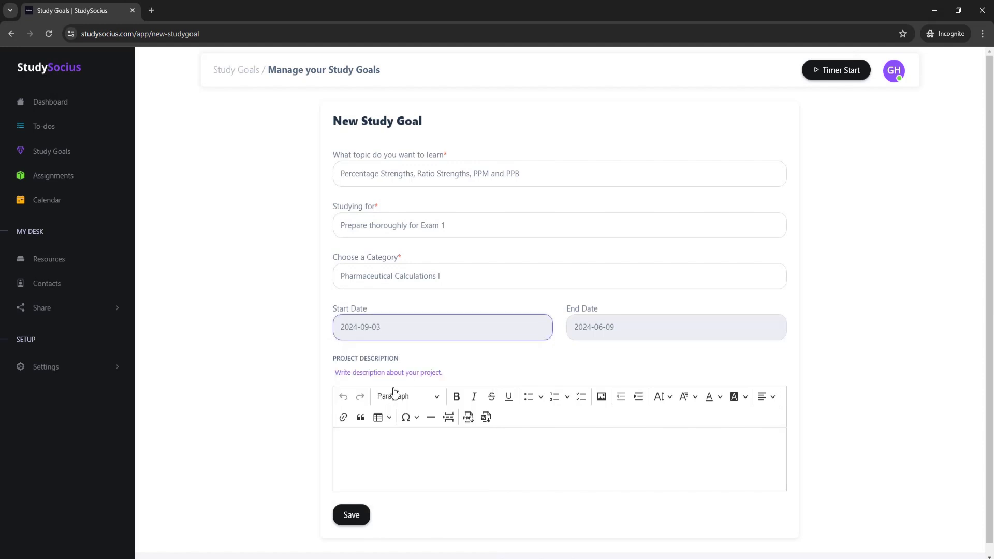
{"action": "left_click", "coordinate": [605, 322]}
{"action": "left_click", "coordinate": [633, 350]}
{"action": "left_click", "coordinate": [641, 483]}
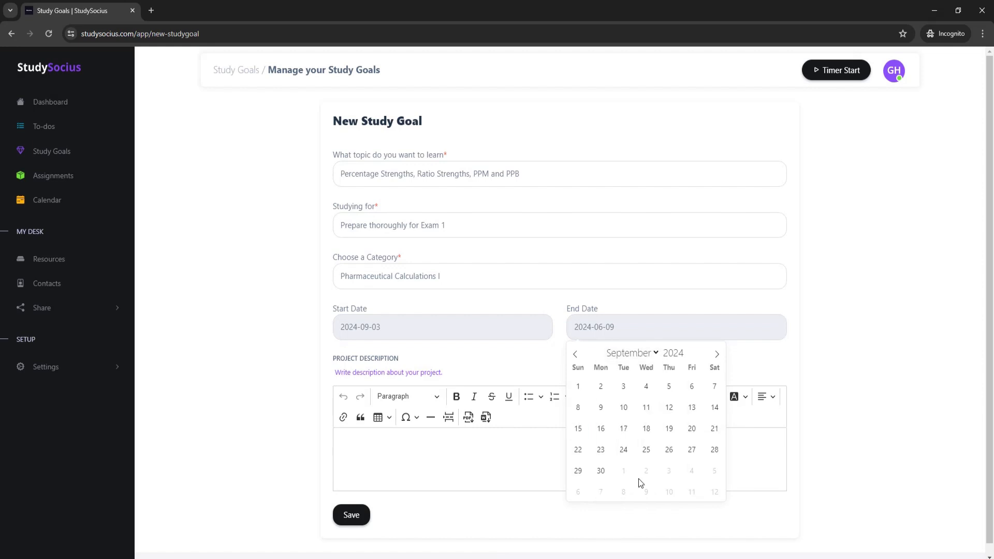
{"action": "left_click", "coordinate": [623, 450]}
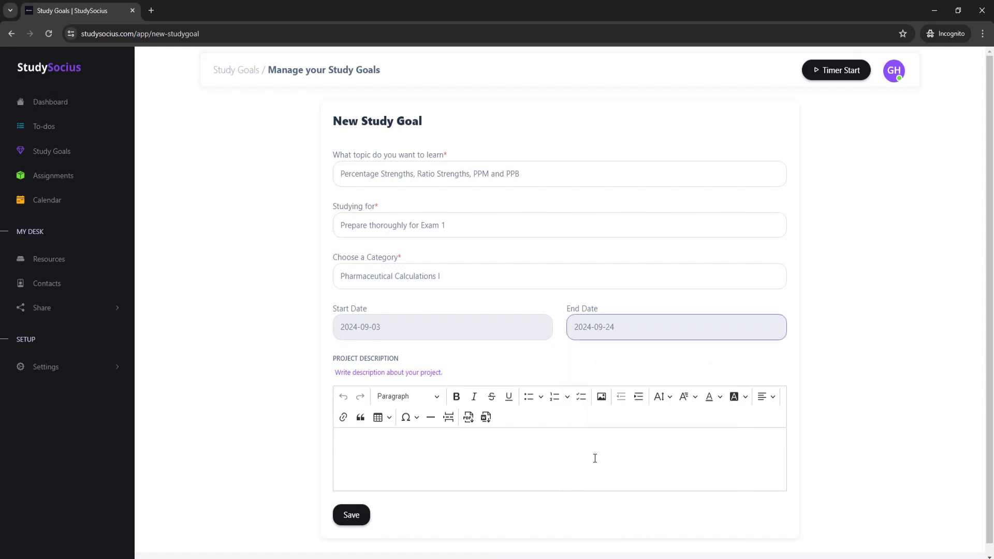
Describe the goal as "Focus on the topics covered in the first part of the course, ensuring a deep understanding and readiness for the first exam.".
{"action": "left_click", "coordinate": [645, 483]}
{"action": "type", "text": "Focus on the topics covered in the first part of the course, ensuring a deep understanding and readiness for the first exam."}
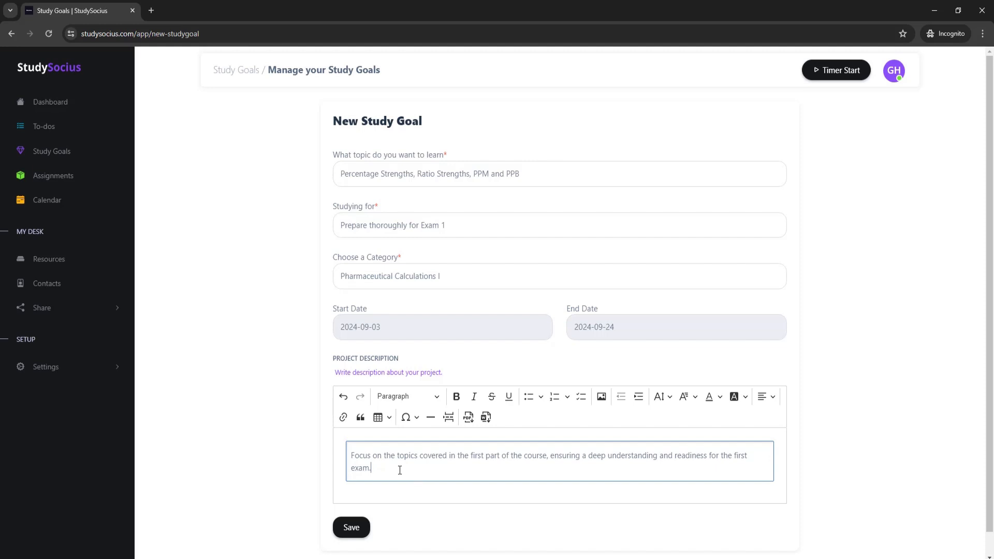
Append "Aiming for an A (i.e., 90% or higher)" to the project description and save the study goal.
{"action": "type", "text": "Aiming for an A (i.e., 90% or higher)"}
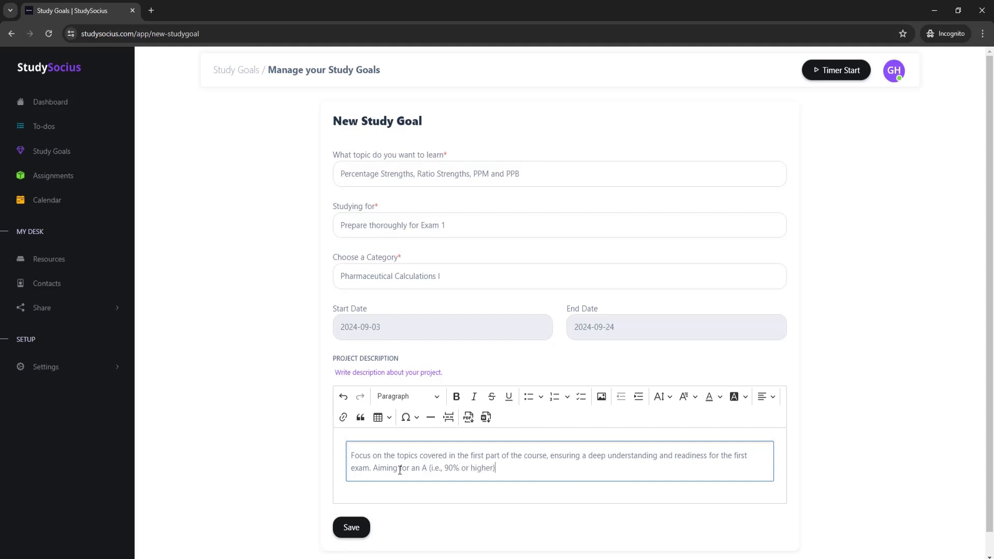
{"action": "left_click", "coordinate": [350, 527]}
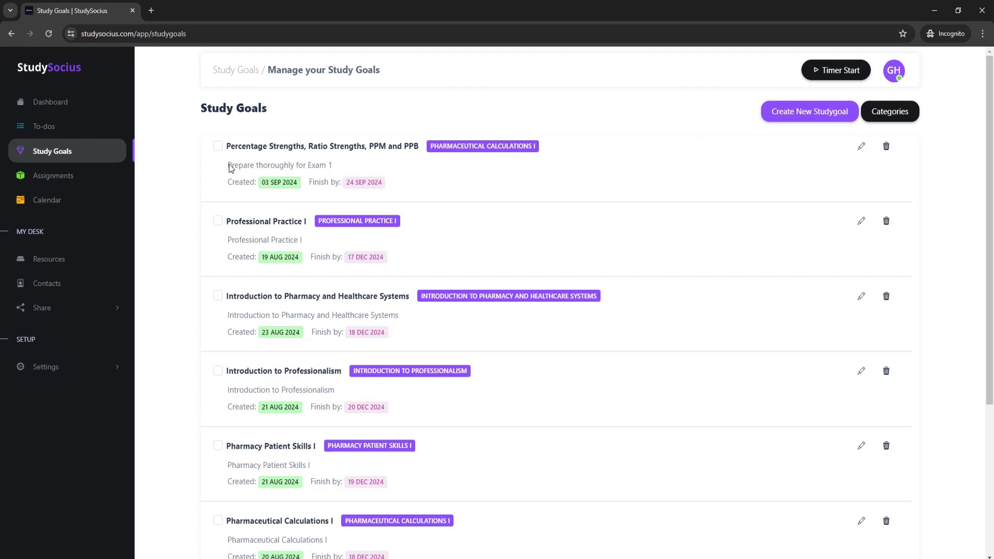
Review the Exam 1 goal's entry in the study goals list and check the goal progress on the dashboard.
{"action": "left_click_drag", "start_coordinate": [225, 169], "coordinate": [342, 167]}
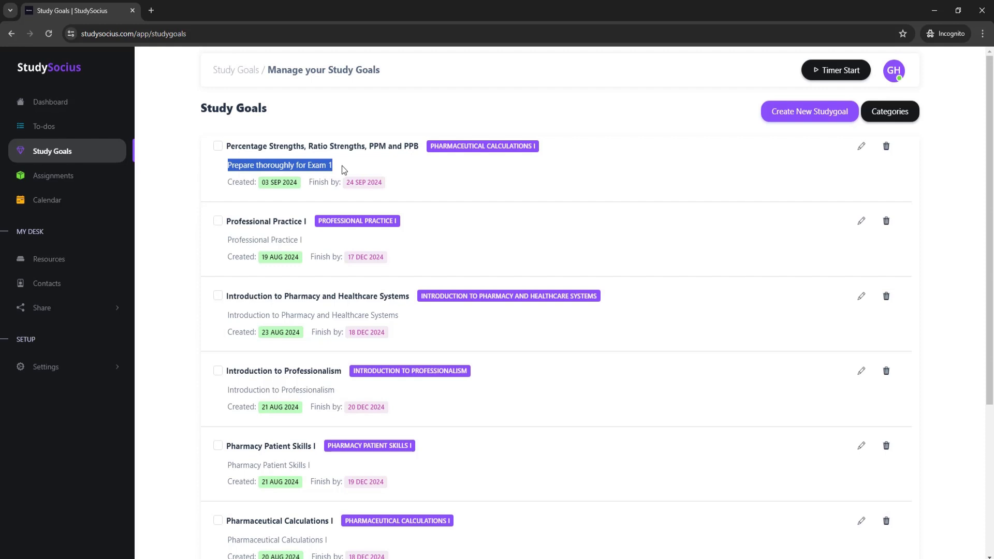
{"action": "left_click", "coordinate": [342, 167]}
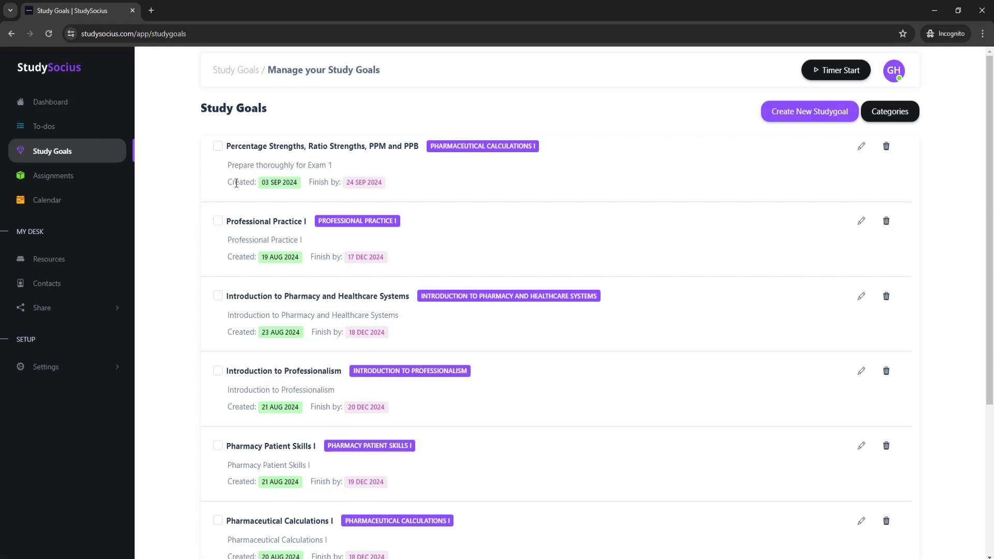
{"action": "left_click", "coordinate": [64, 104]}
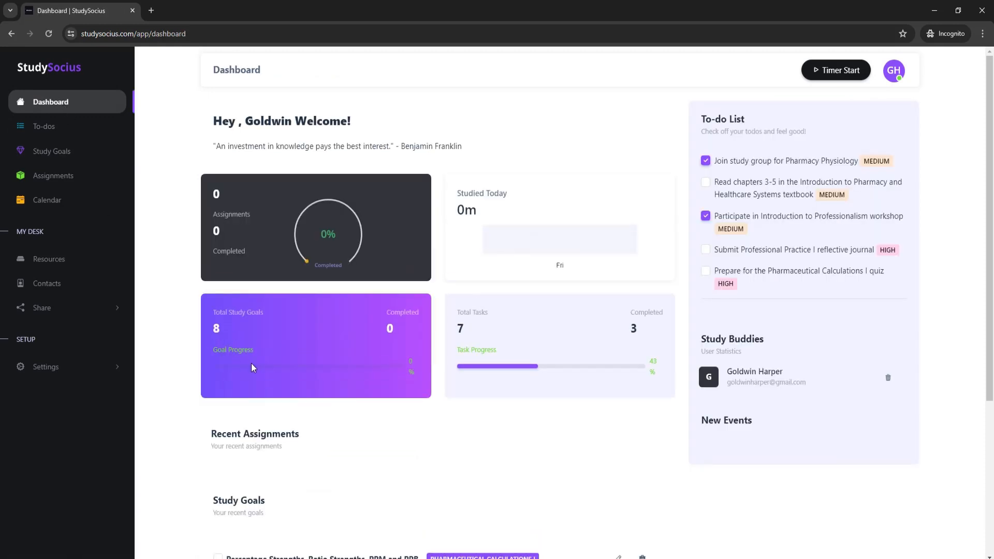
Mark the "Percentage Strengths, Ratio Strengths, PPM and PPB" goal as completed, check the dashboard's goal progress, and return to the study goals list.
{"action": "left_click", "coordinate": [71, 155]}
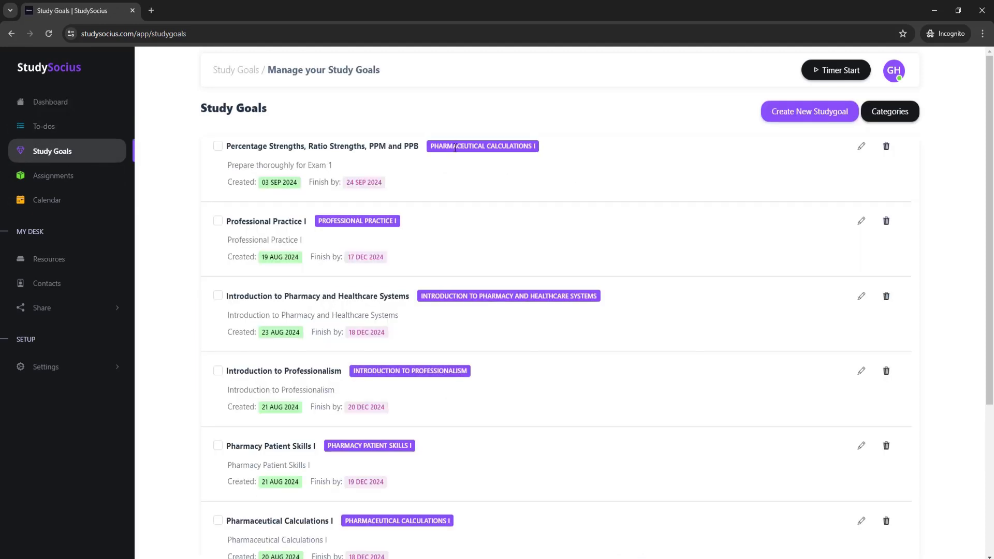
{"action": "left_click", "coordinate": [218, 148]}
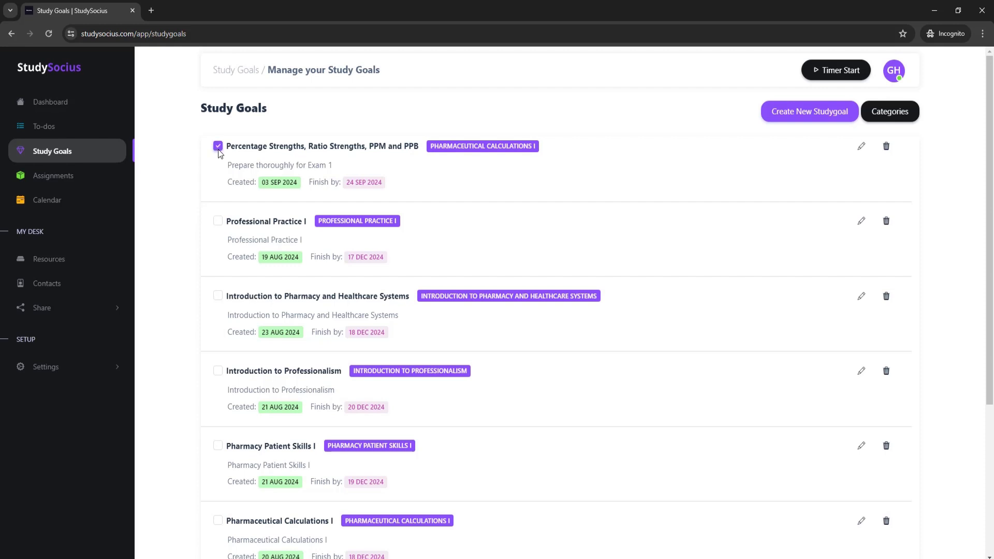
{"action": "left_click", "coordinate": [50, 106]}
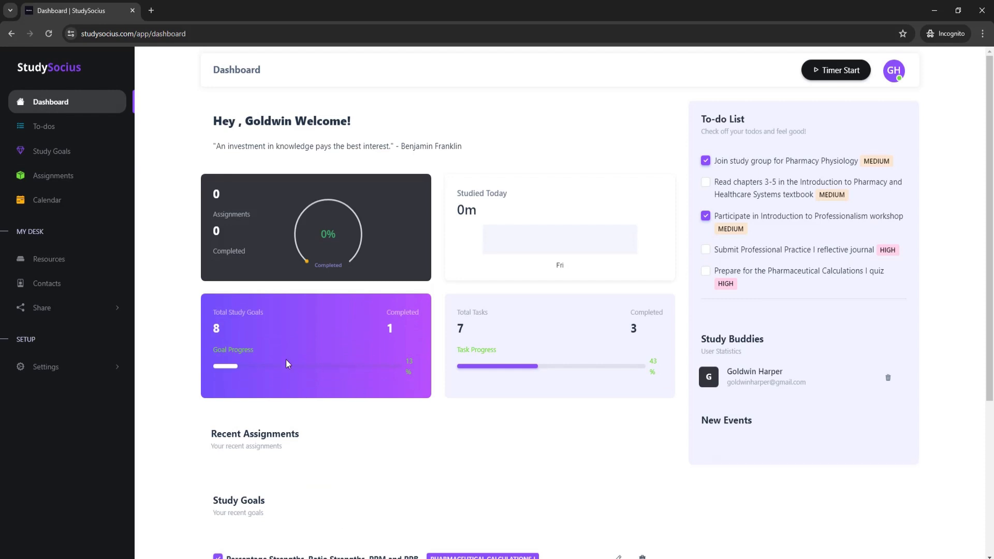
{"action": "left_click", "coordinate": [65, 161]}
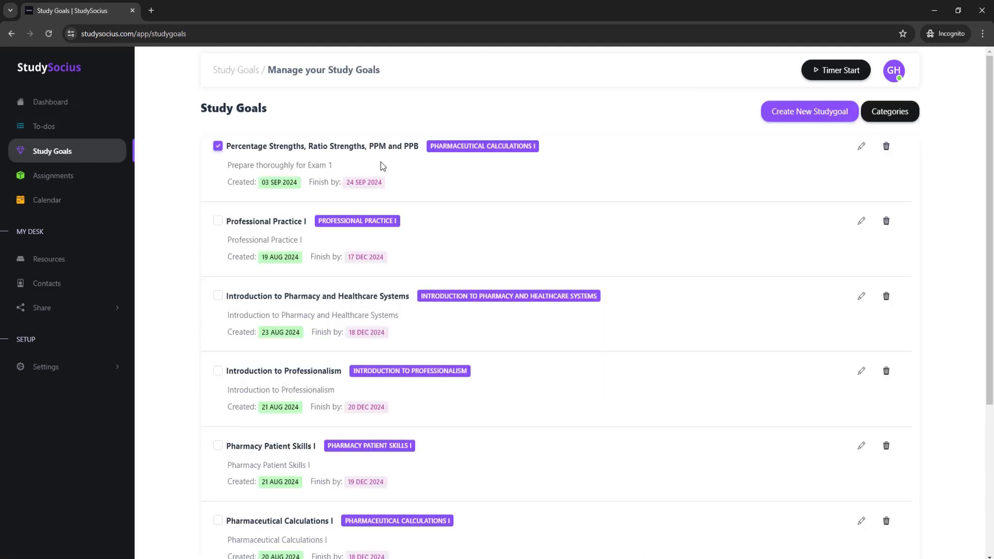